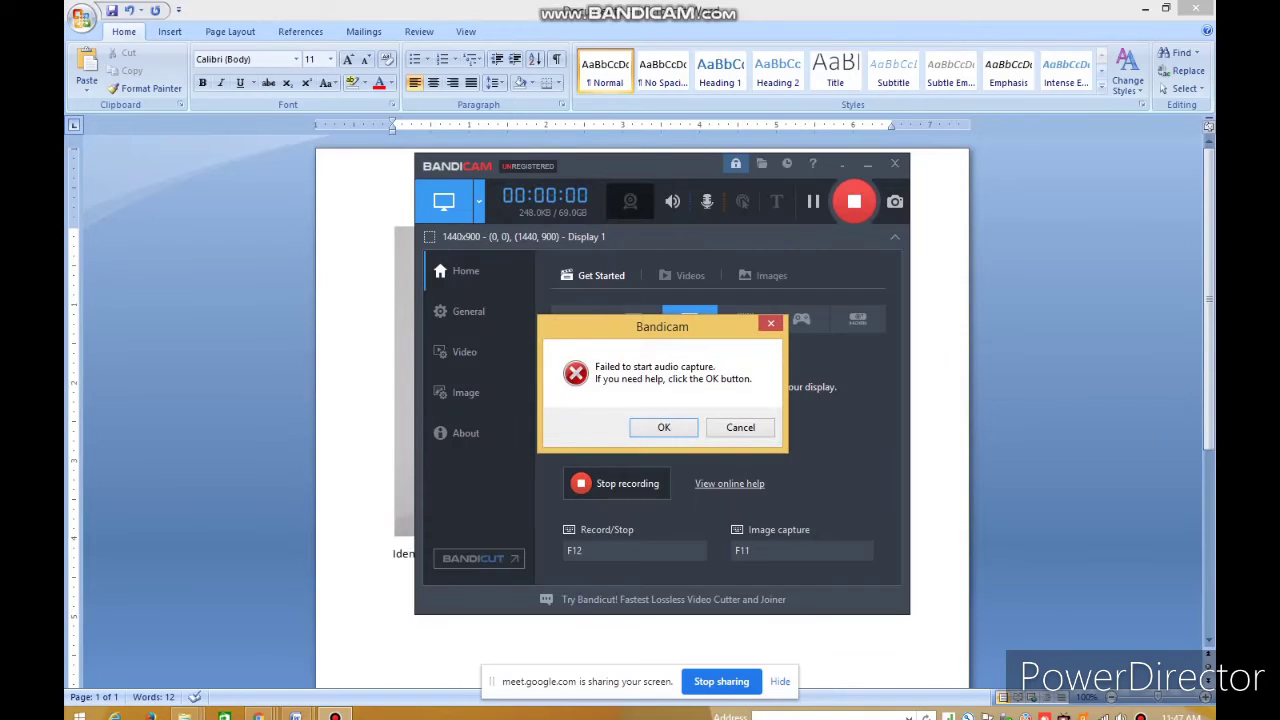
Dismiss the audio capture error and minimize the Bandicam recorder so the document is uncovered
click(740, 427)
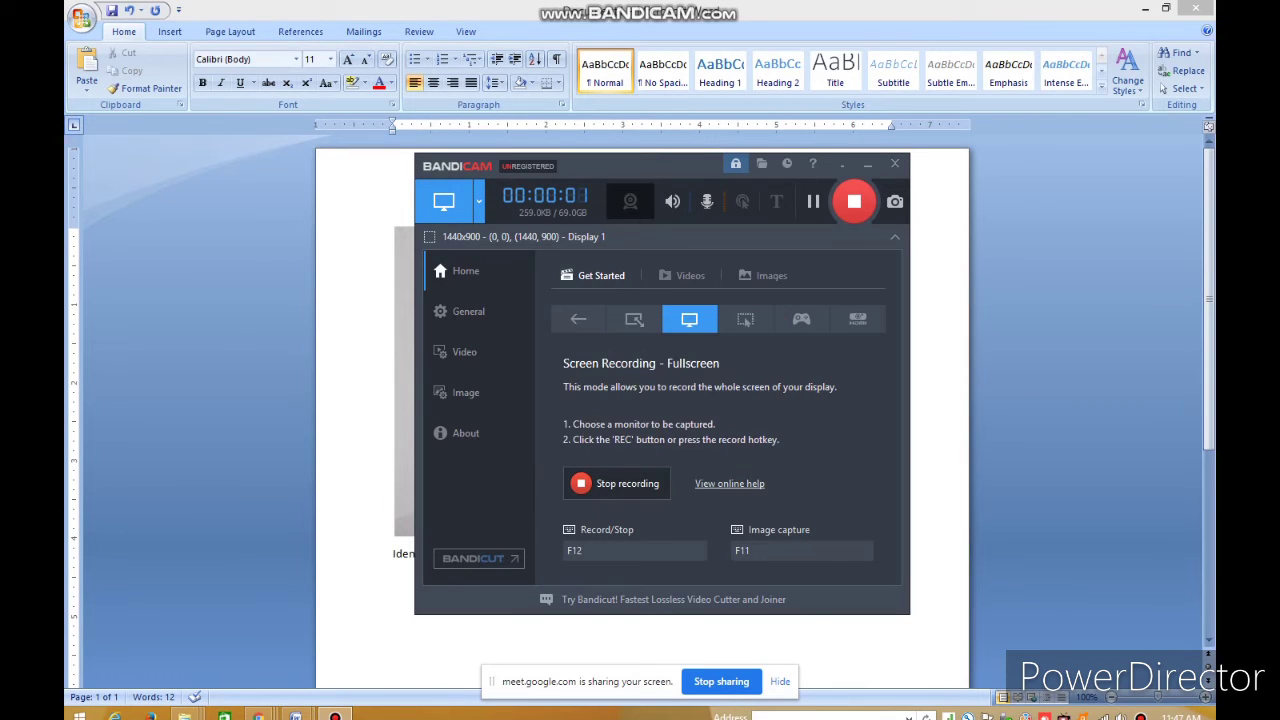
click(867, 164)
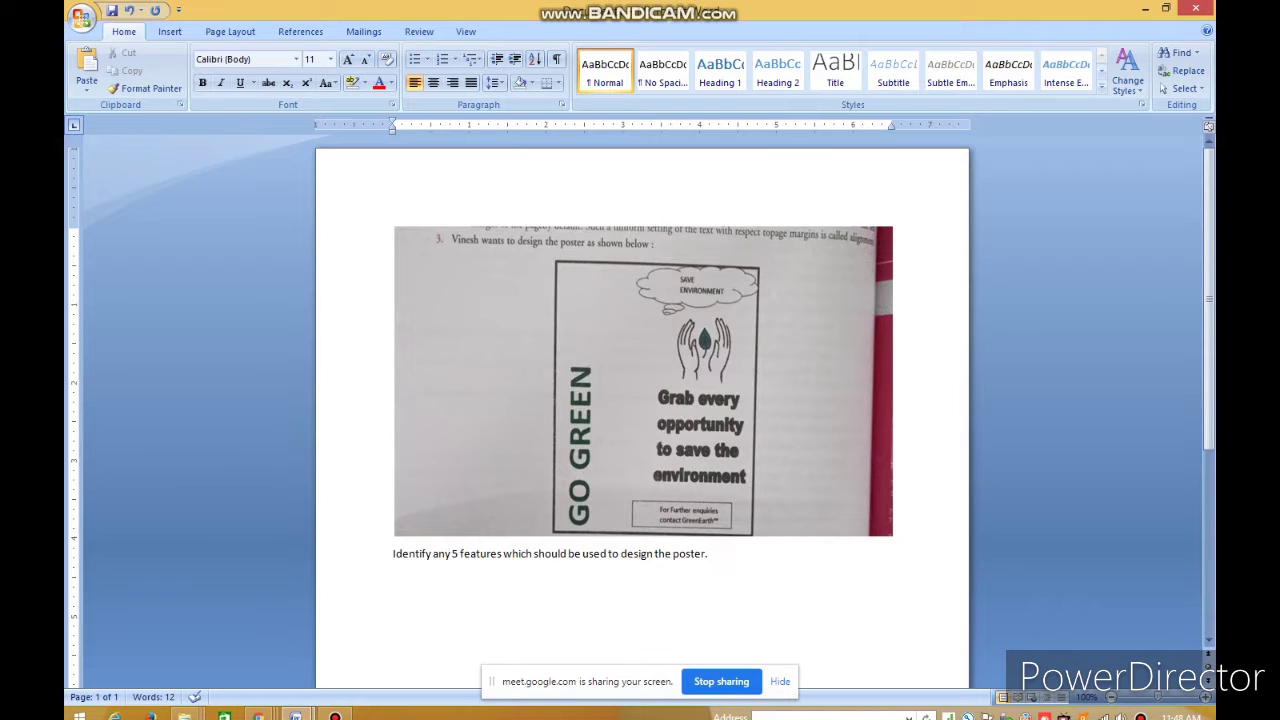
Enlarge the sentence "Identify any 5 features which should be used to design the poster." to 16 pt
drag(393, 553, 714, 558)
click(347, 59)
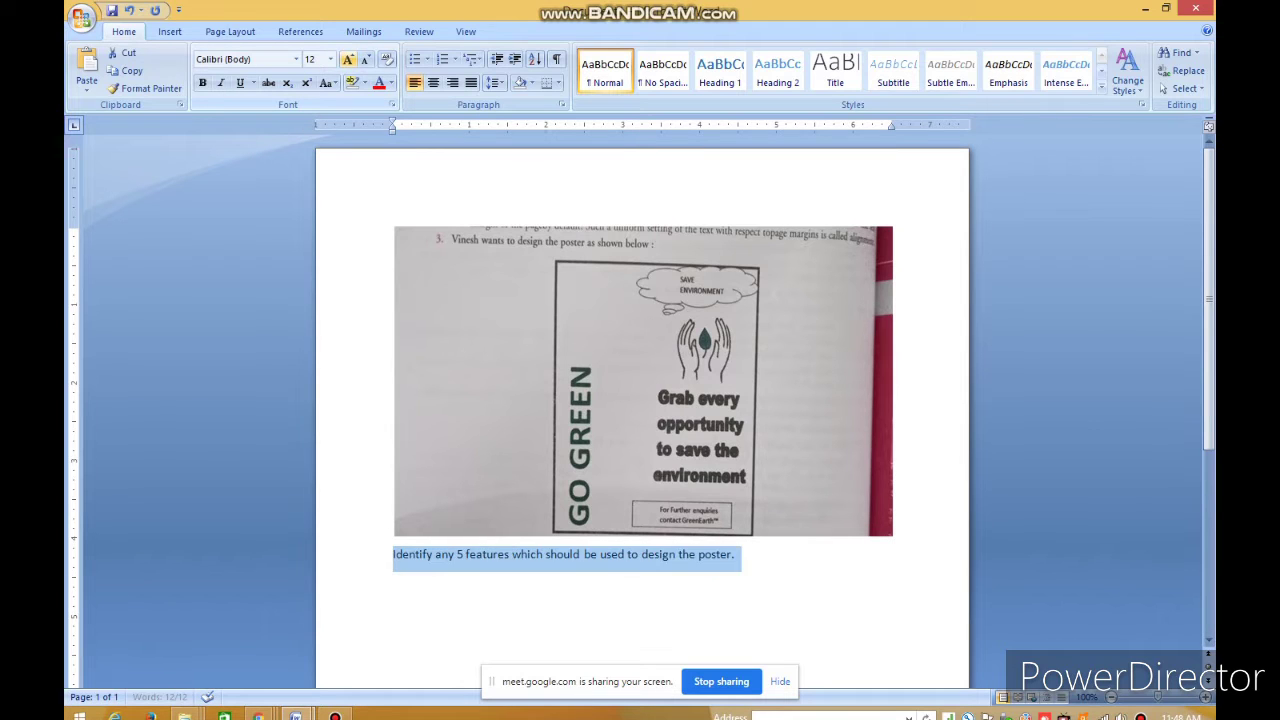
click(347, 59)
click(347, 59)
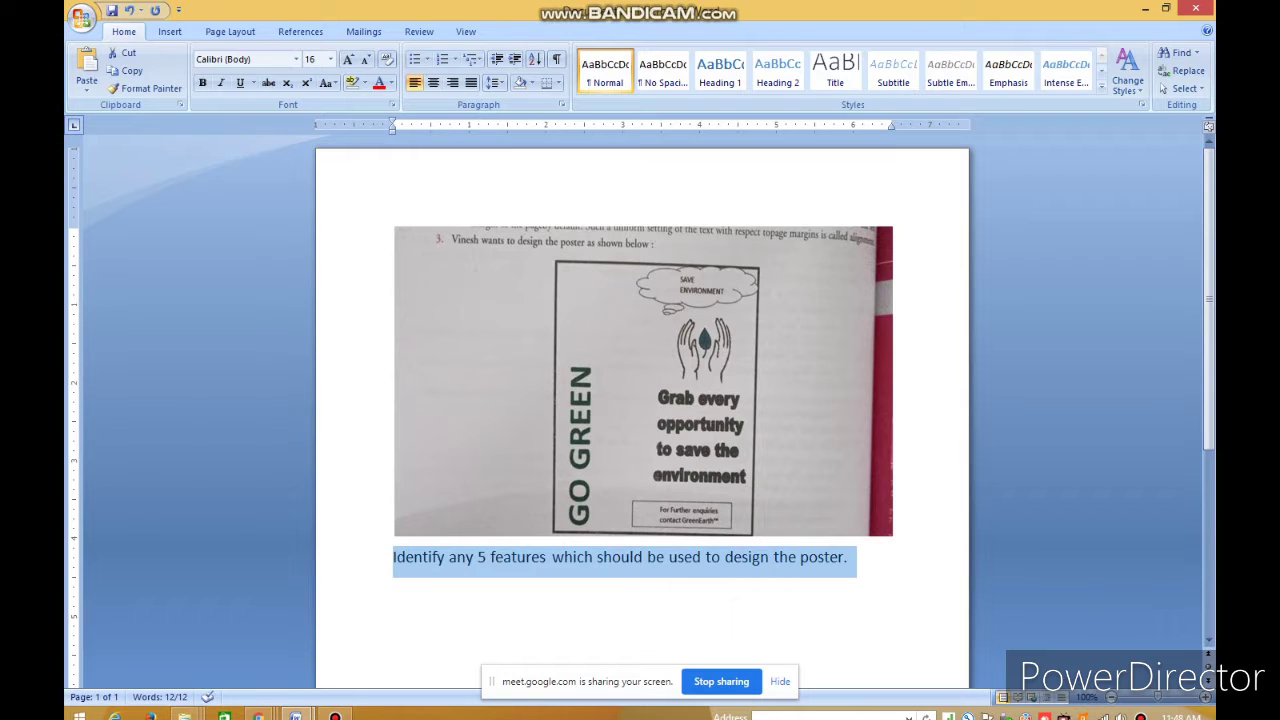
click(848, 557)
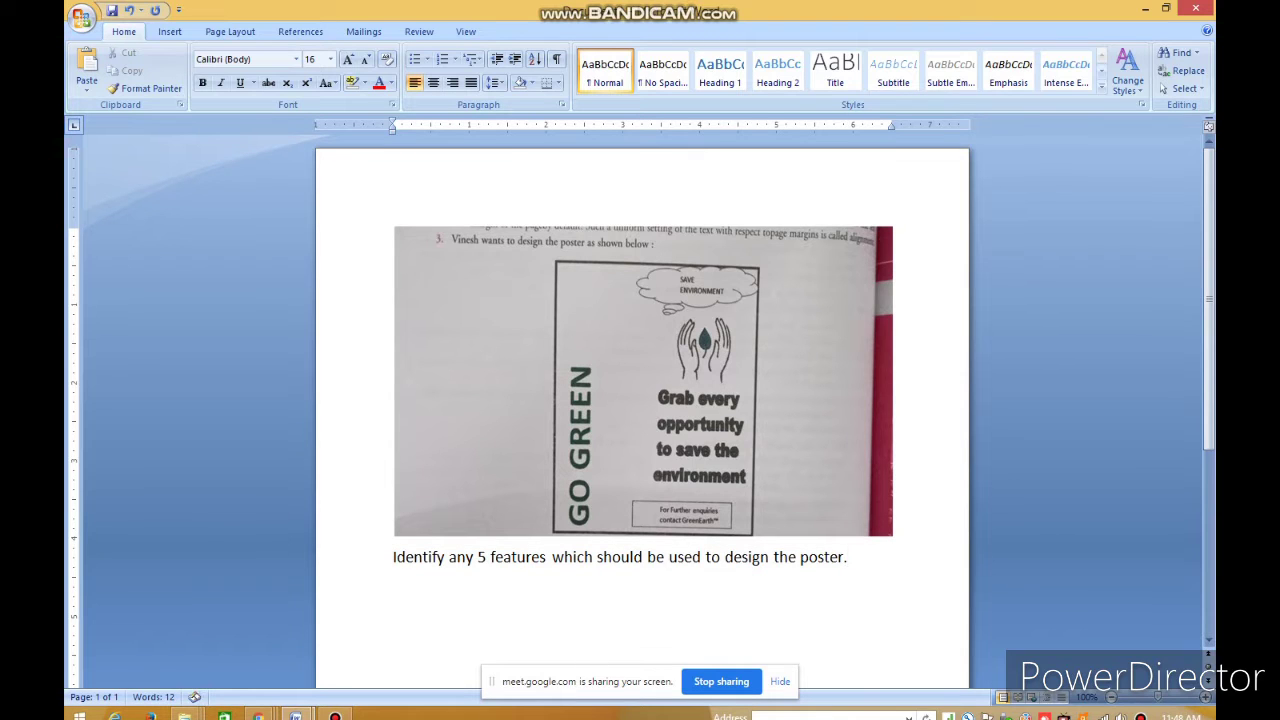
Add the line "The five features used to design poster are :" below the question, followed by a new paragraph
key(Return)
text(The five feature)
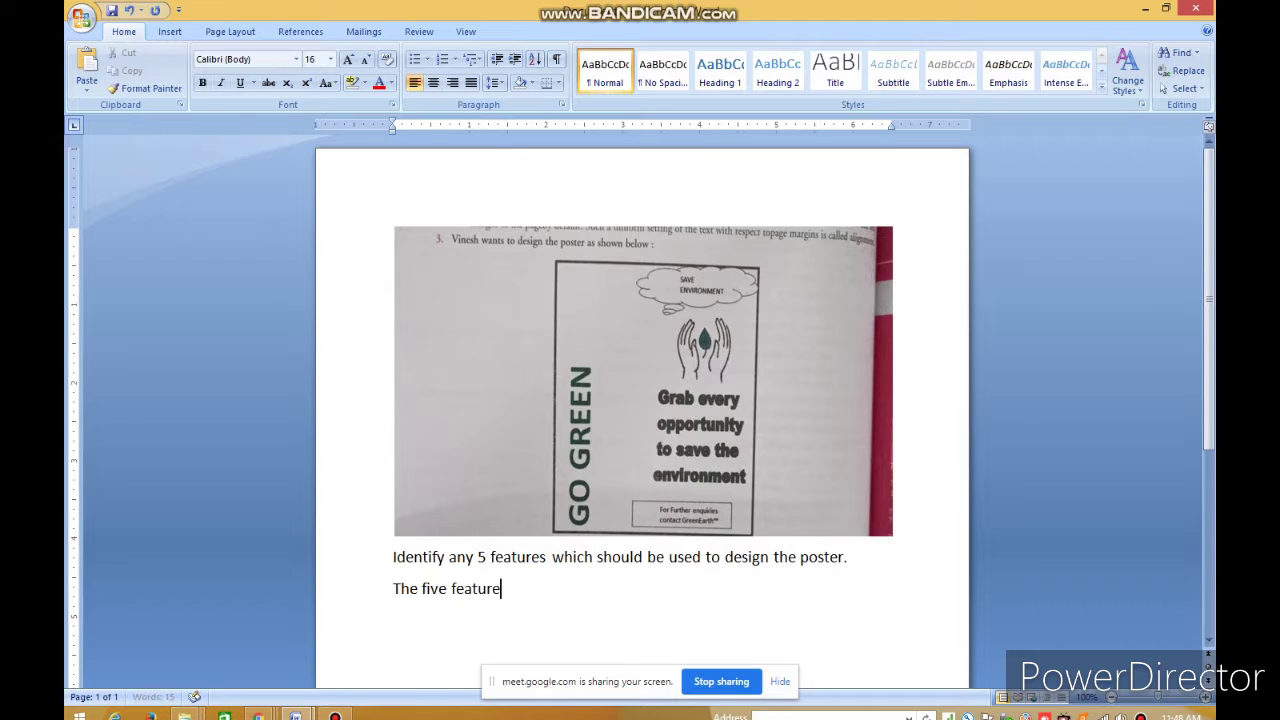
text(s used t)
text(o desig)
text(nen)
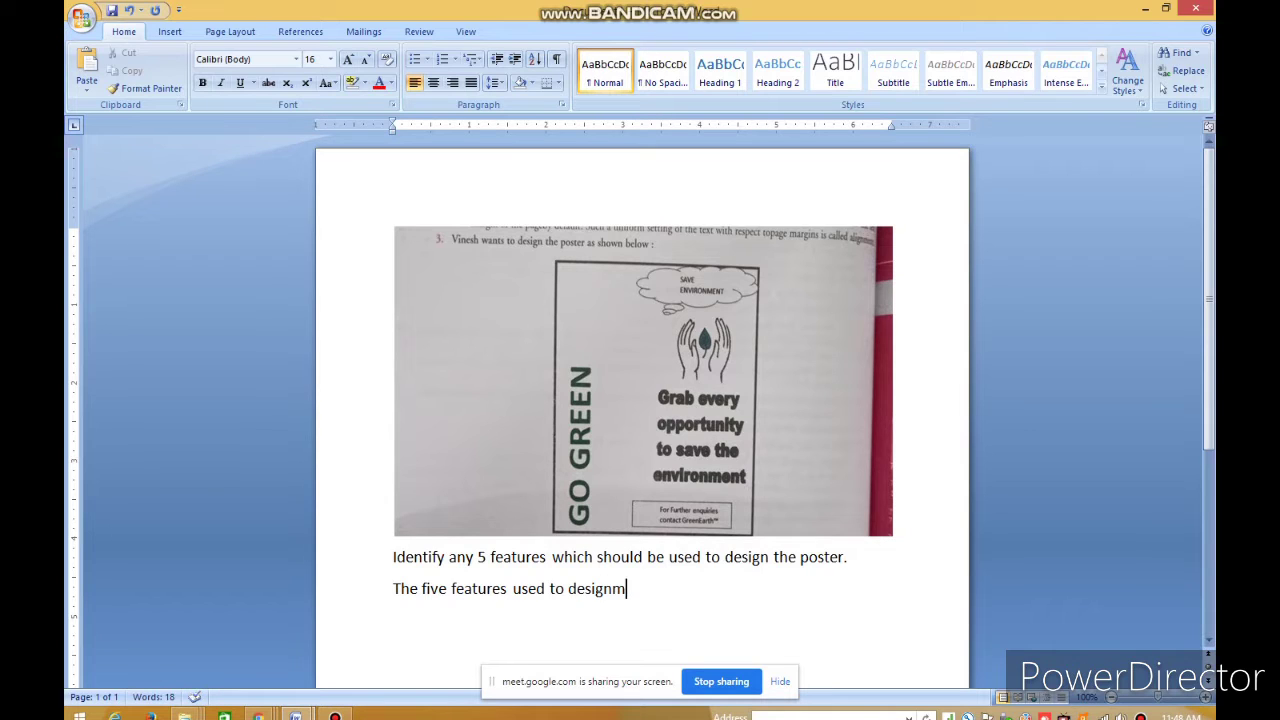
key(BackSpace)
key(BackSpace)
text(poster are :)
key(Return)
Put "Ans." directly in front of the answer's introductory line
click(394, 589)
text(Ans .)
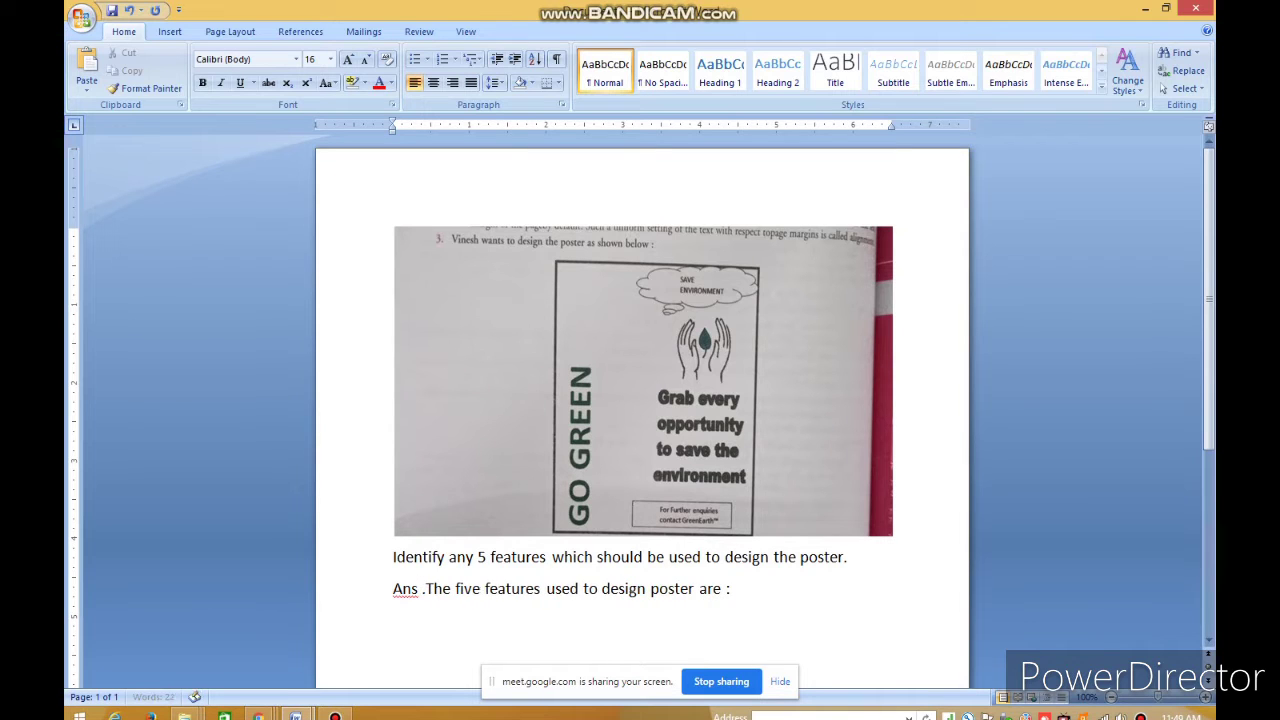
key(BackSpace)
key(BackSpace)
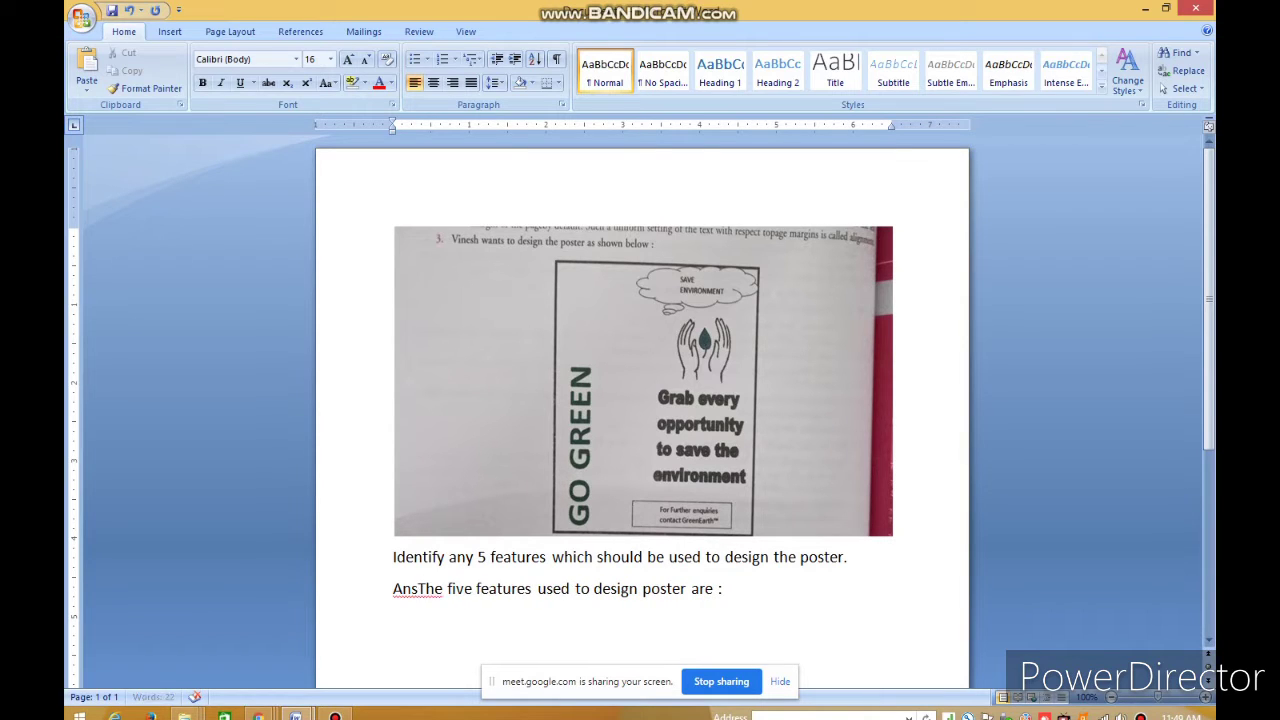
text(.)
Start a numbered list under the answer line with the items "Insert Picture" and "Font Color"
click(394, 619)
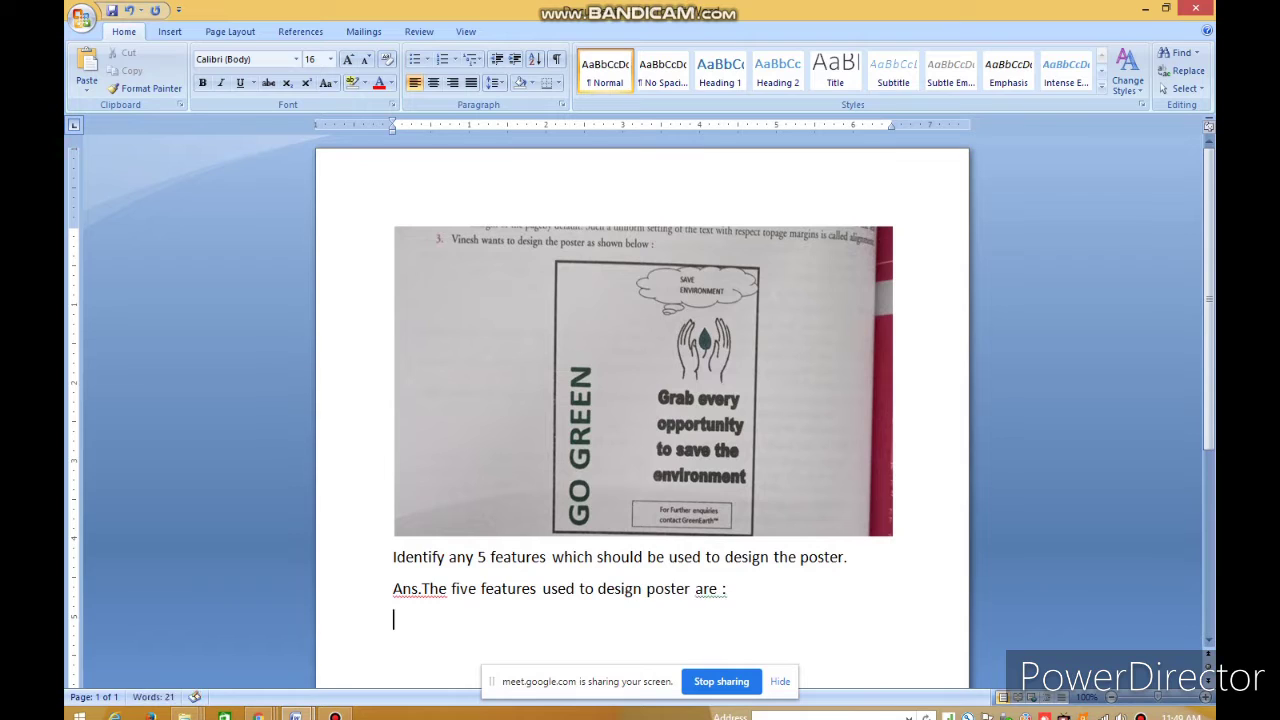
text(1.)
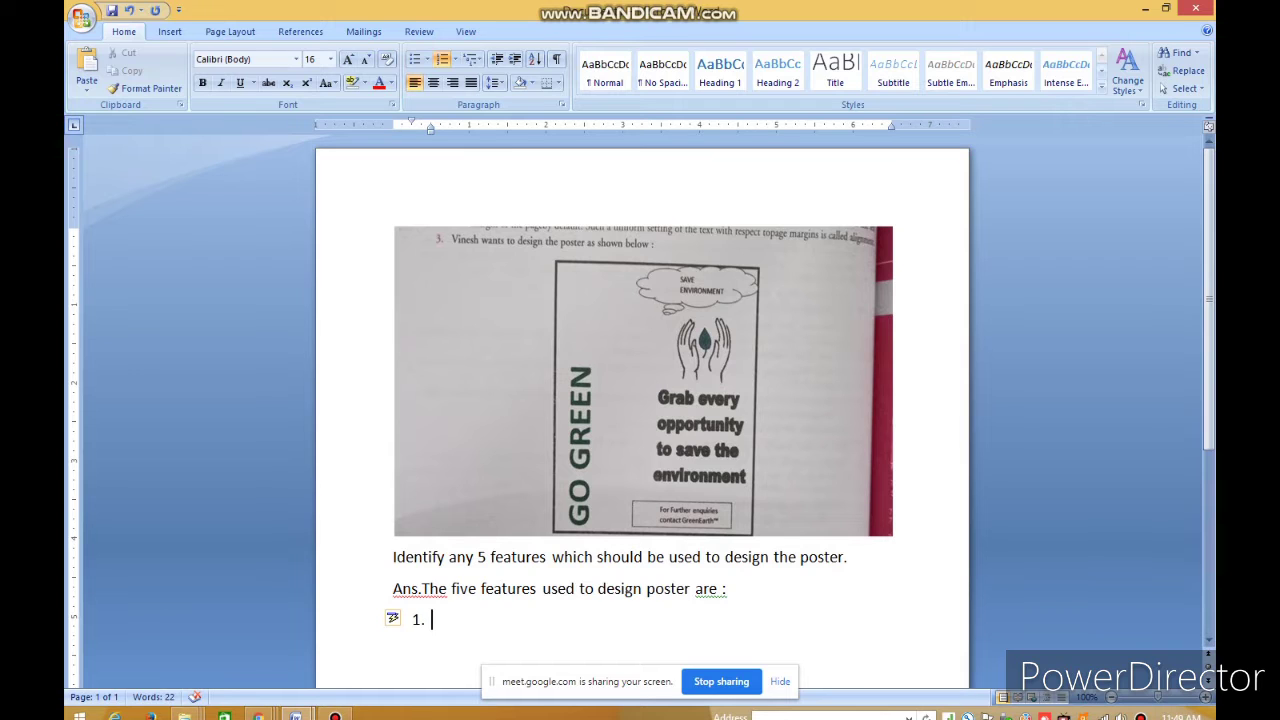
click(335, 716)
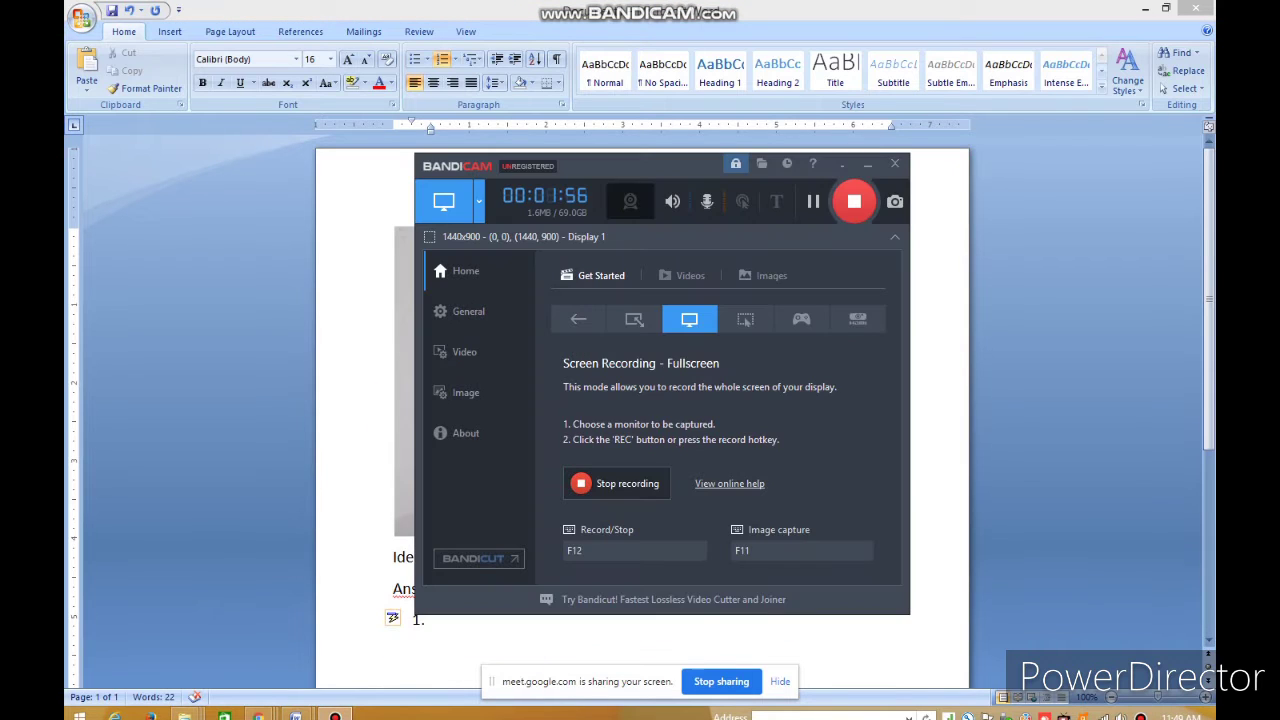
click(867, 164)
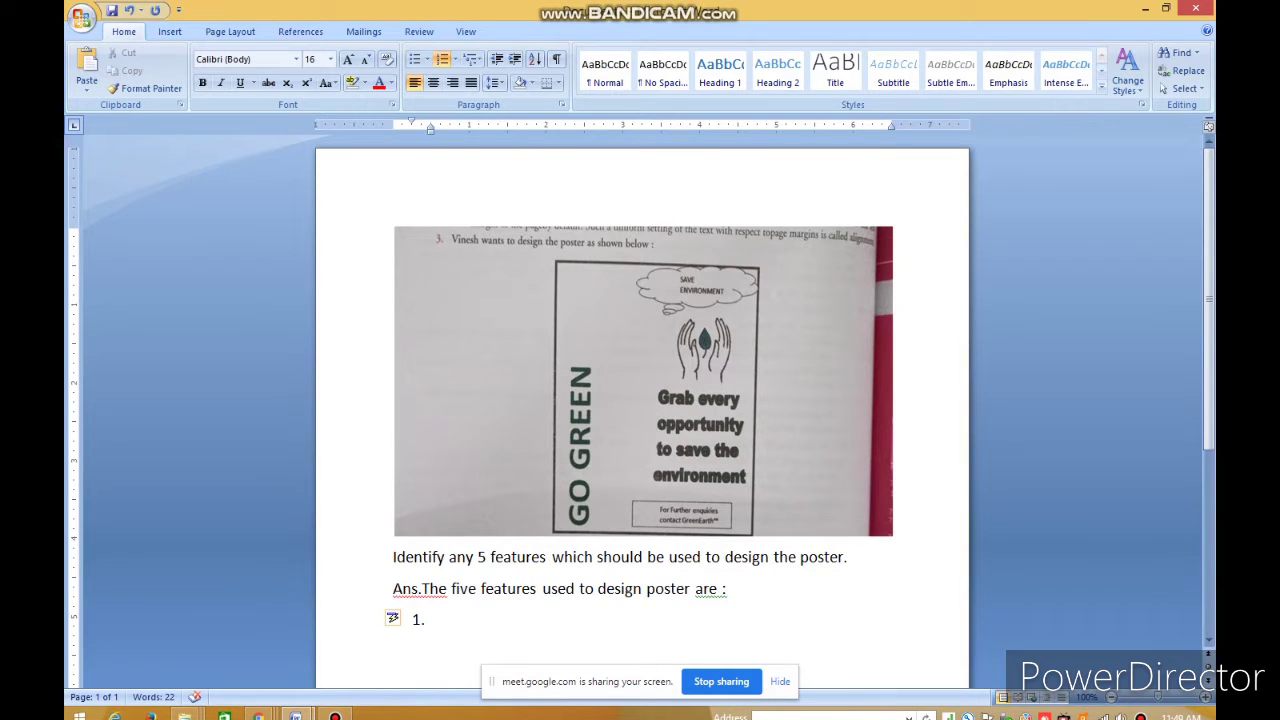
text(Insert Picture)
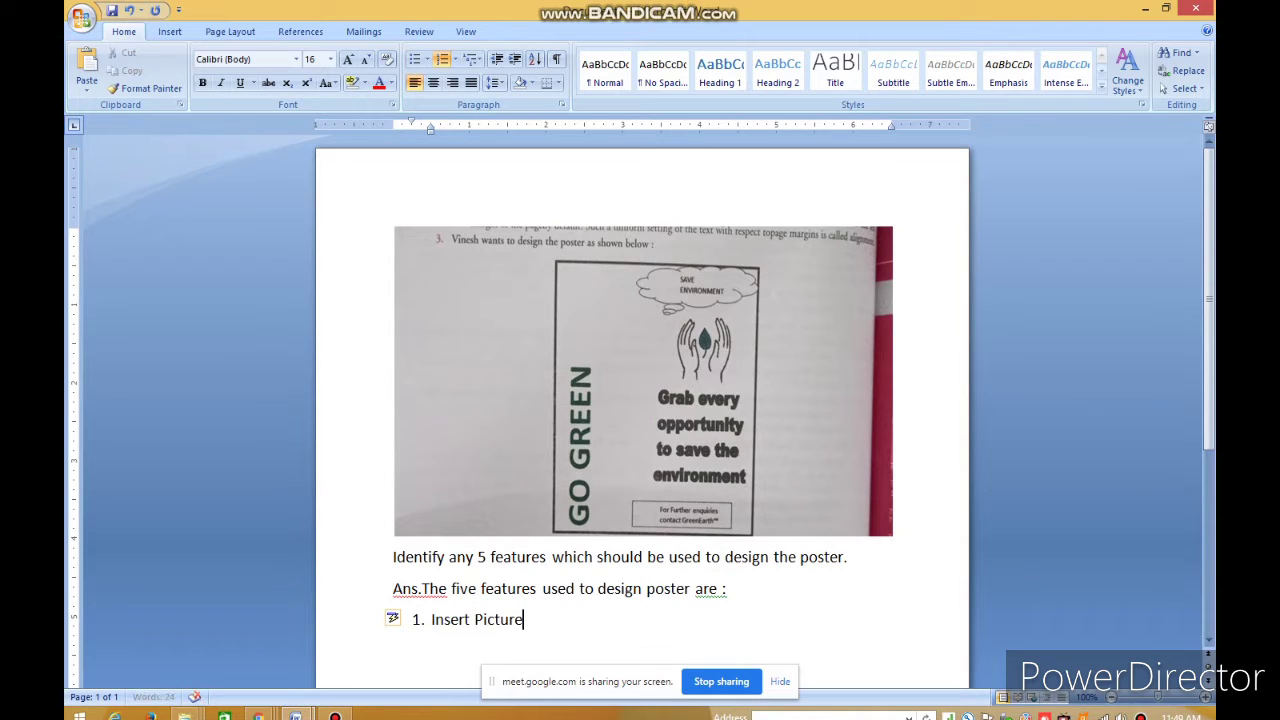
key(Return)
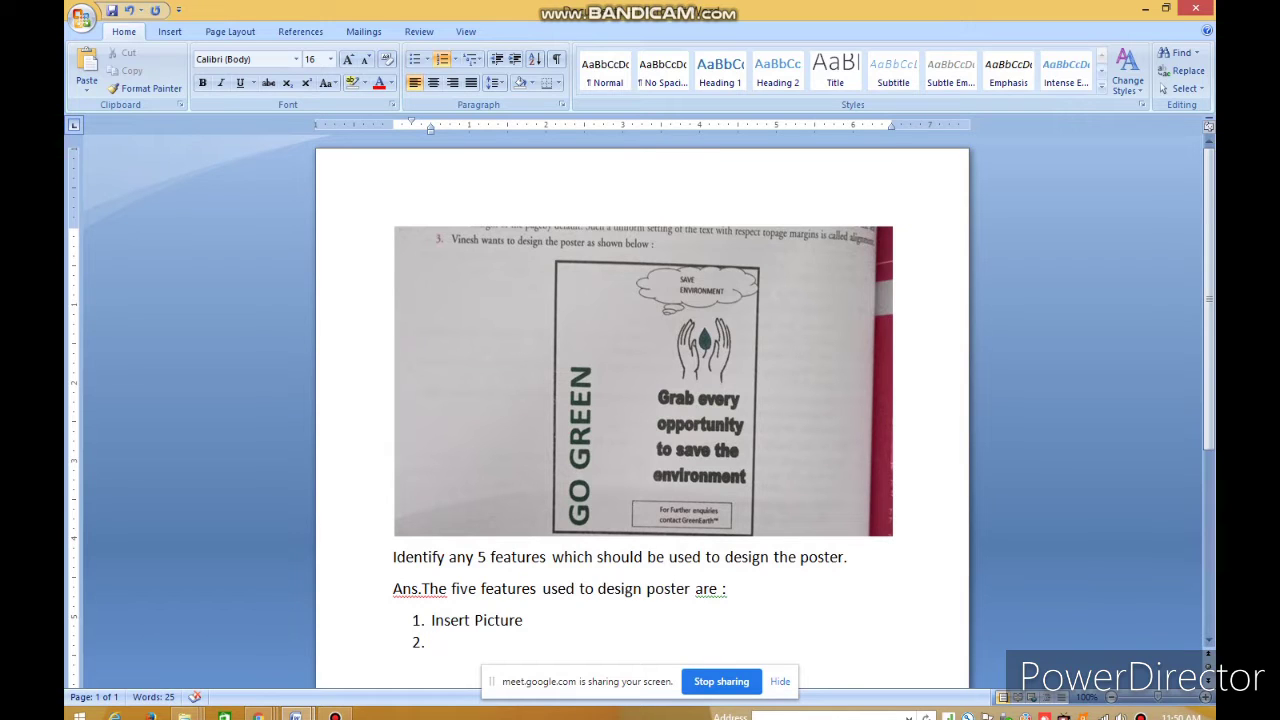
text(Font Color)
key(Return)
Enter a shape-insertion item below "Font Color" and move the screen-sharing bar away from the list
key(shift+F10)
text(iNsert )
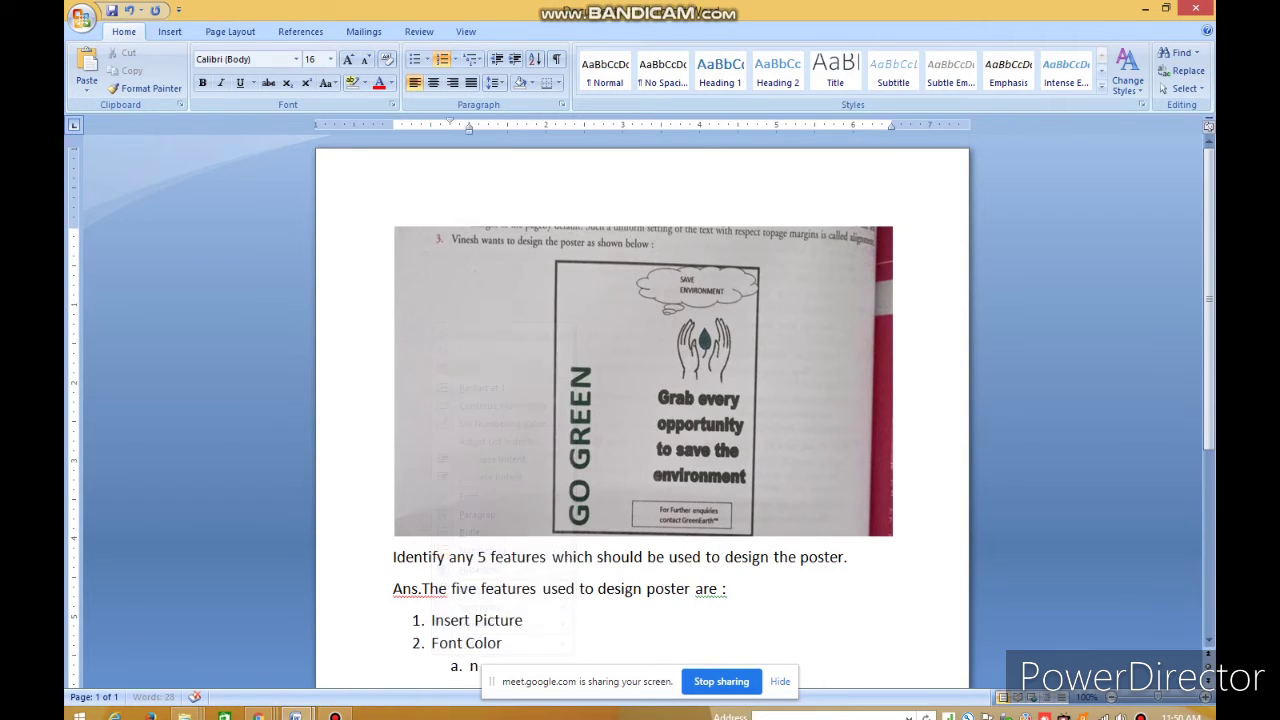
text( shap)
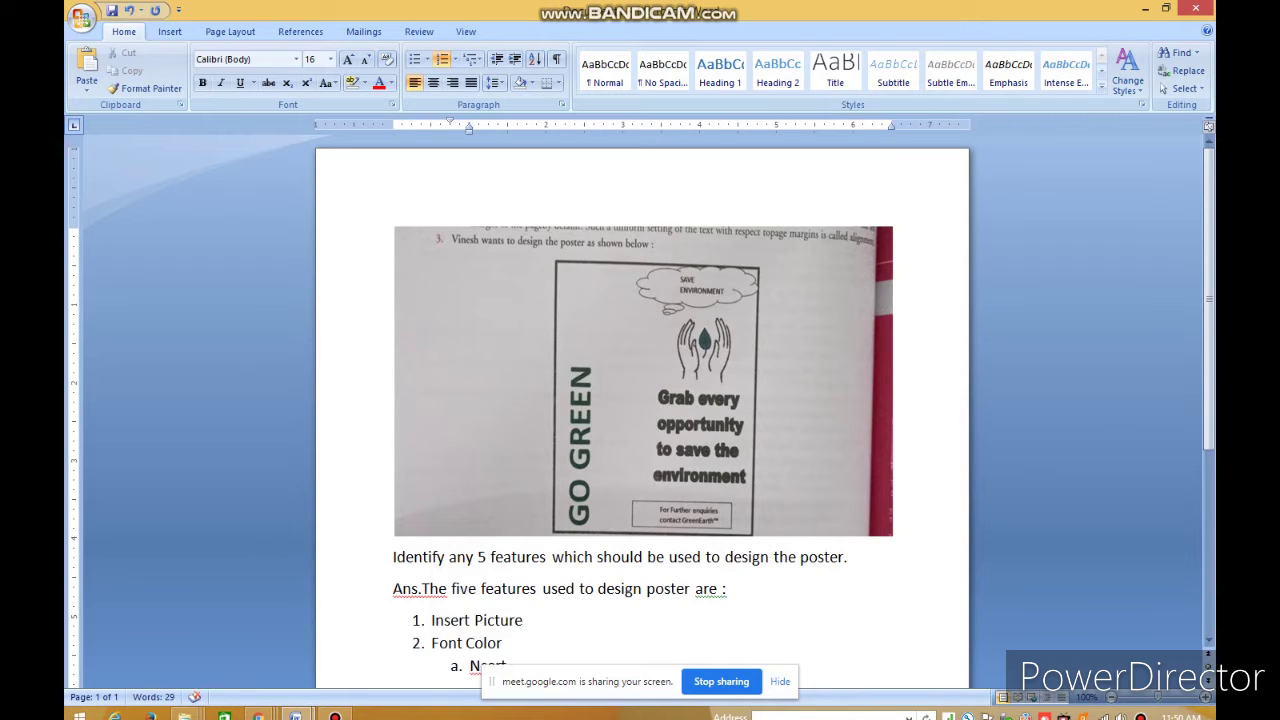
text(e)
drag(491, 681, 613, 637)
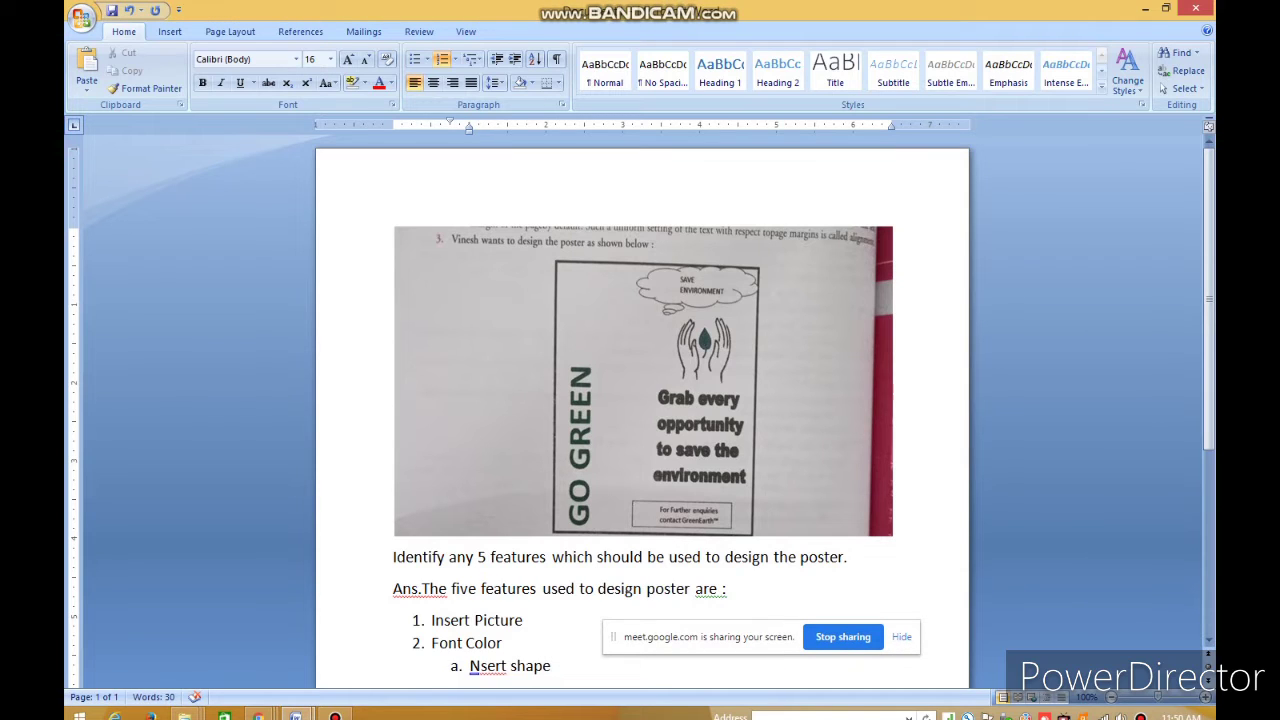
Correct the new entry to "Insert shape" and make it item 3 of the numbered list
double_click(487, 666)
click(470, 666)
key(BackSpace)
key(BackSpace)
text(In)
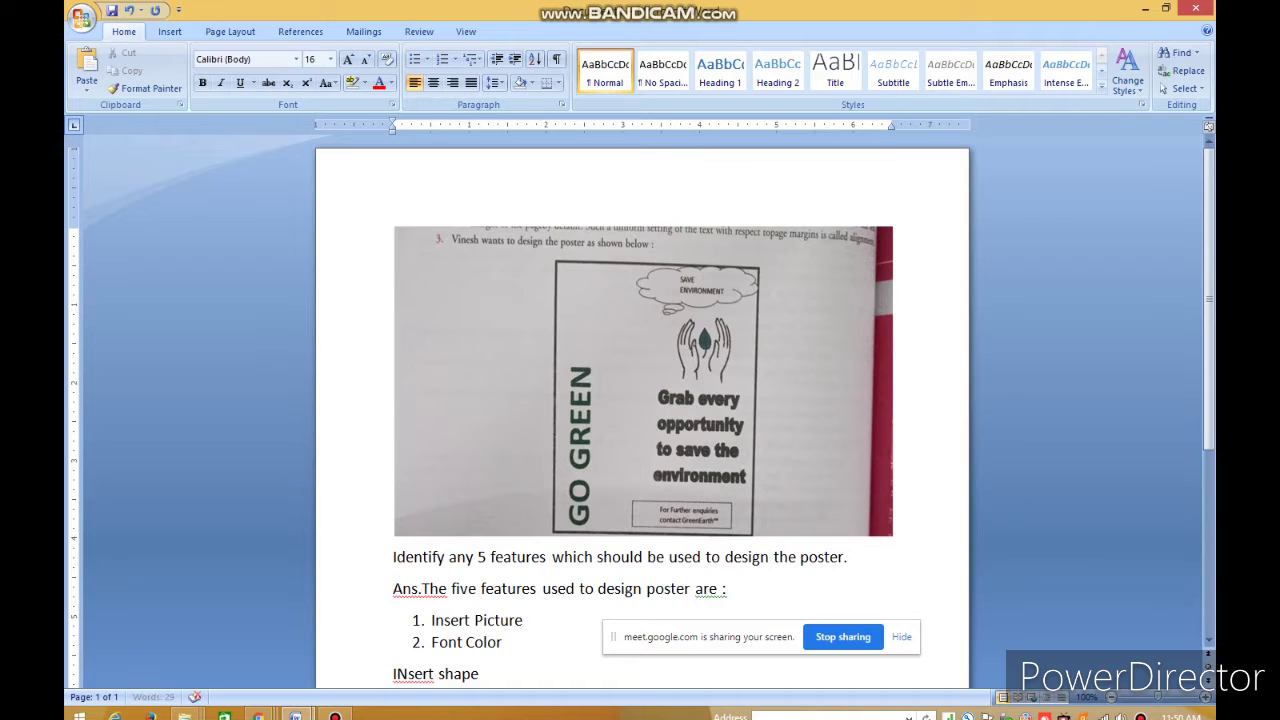
key(Delete)
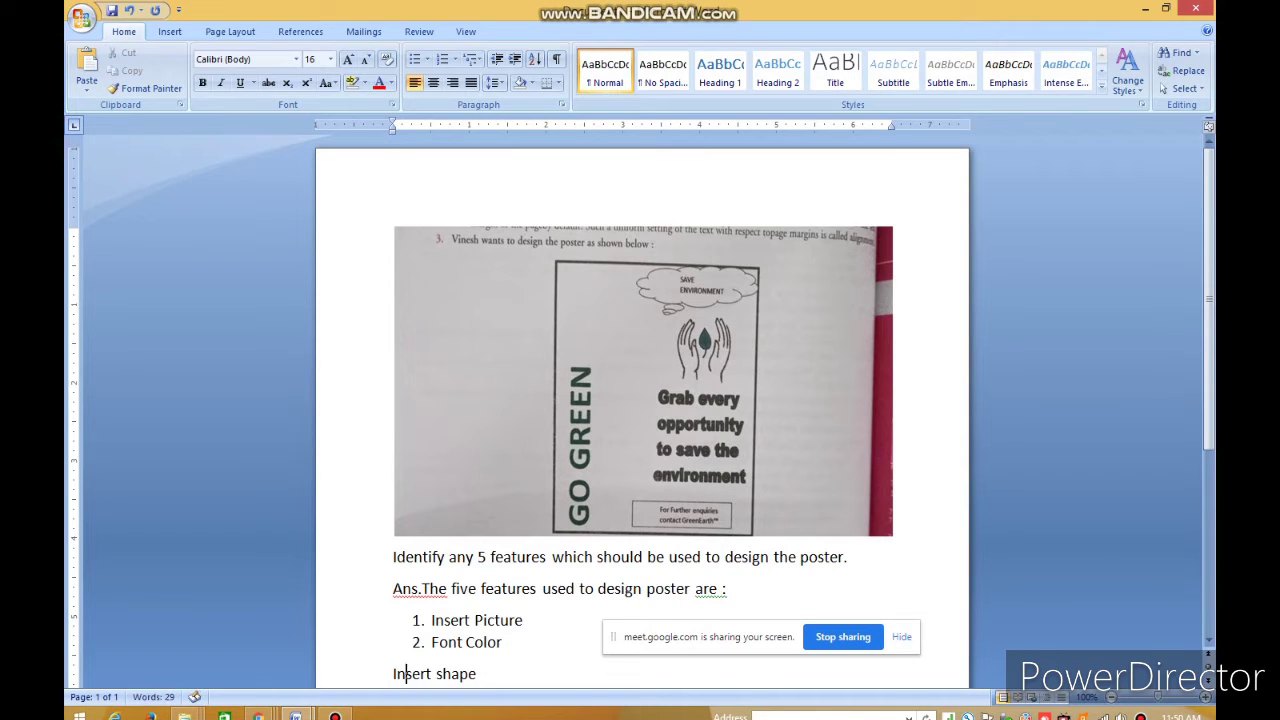
click(393, 673)
text(3.)
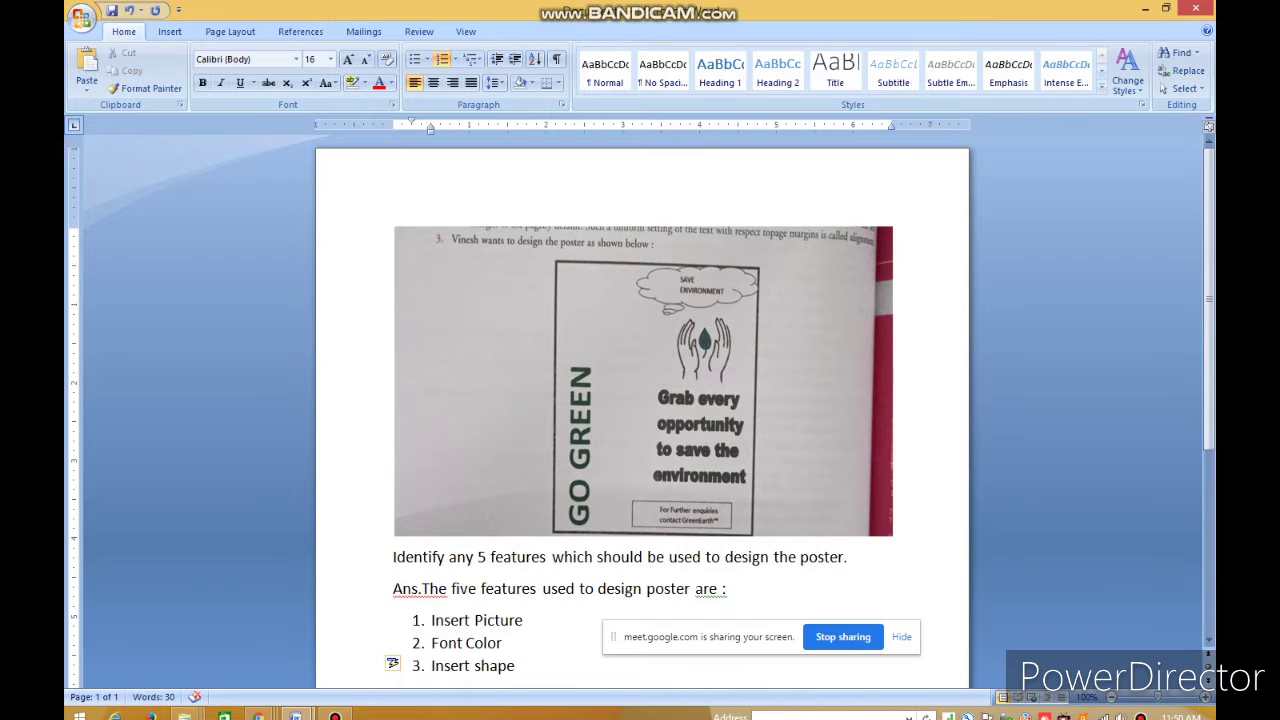
Add "Word Art" as the fourth item of the numbered list
key(End)
key(Return)
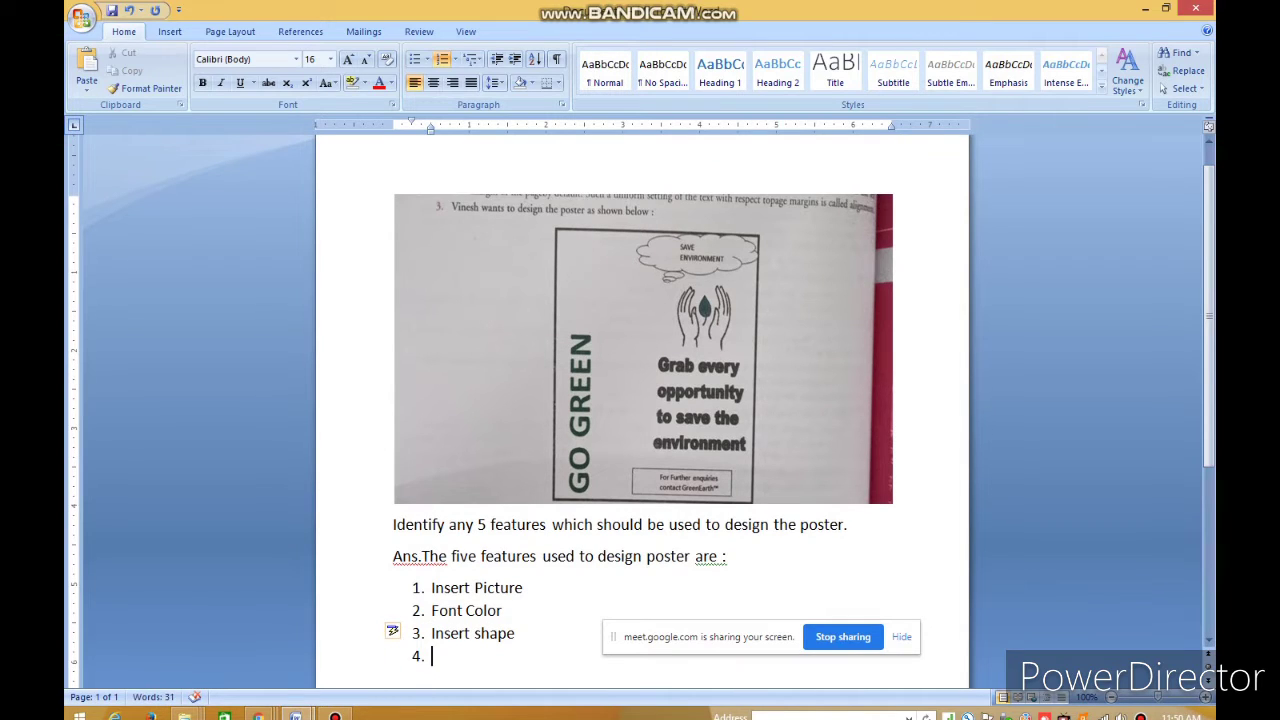
text(Word Art)
Insert a built-in Simple Text Box beside the list and return to the list text
click(169, 31)
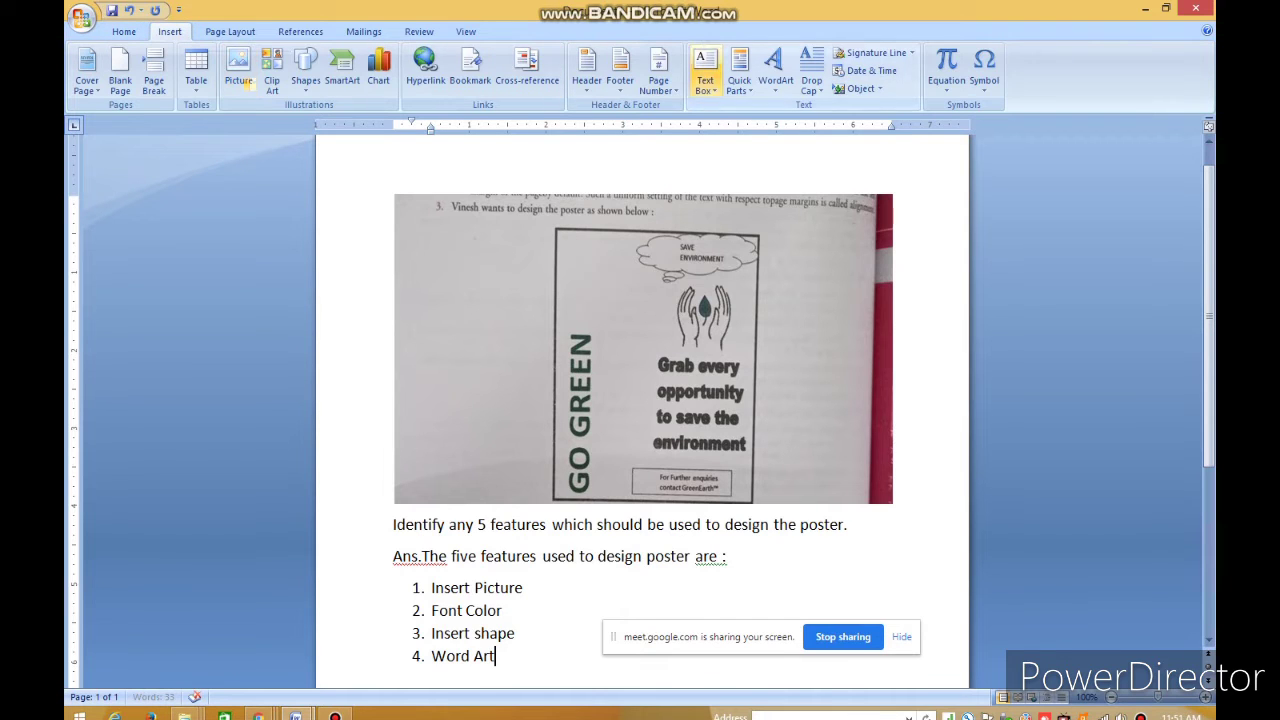
click(705, 70)
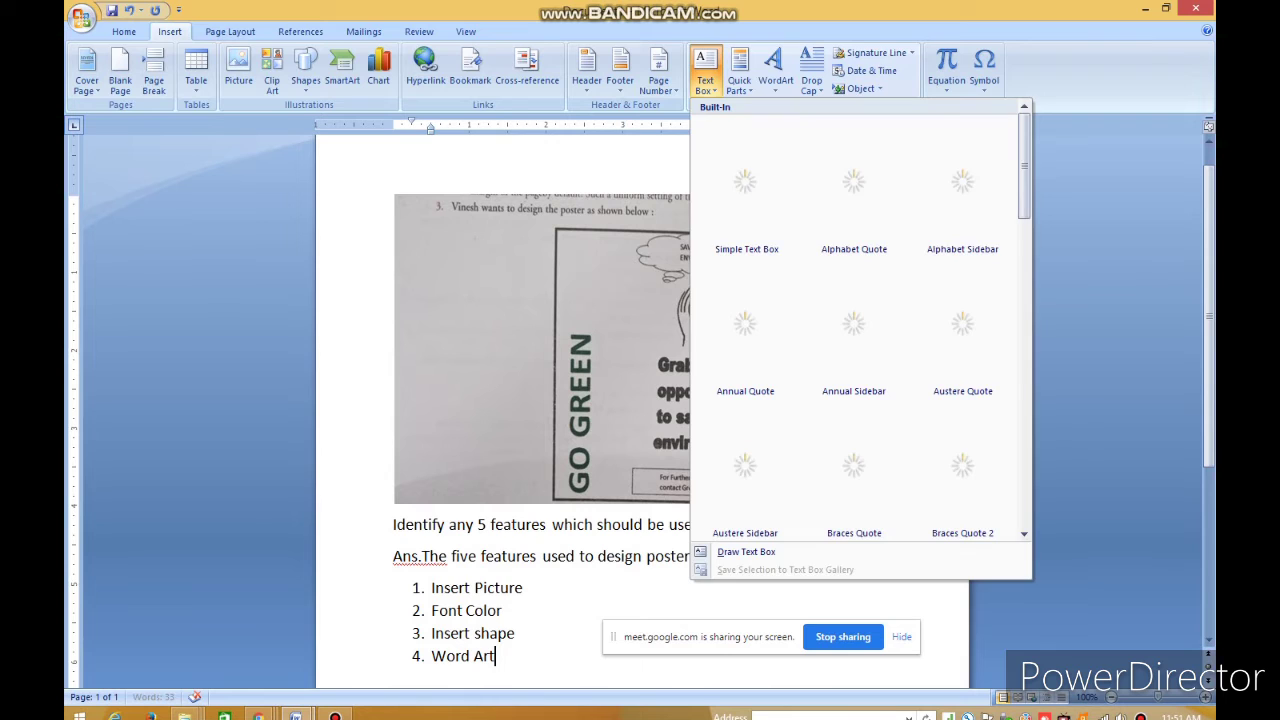
click(746, 185)
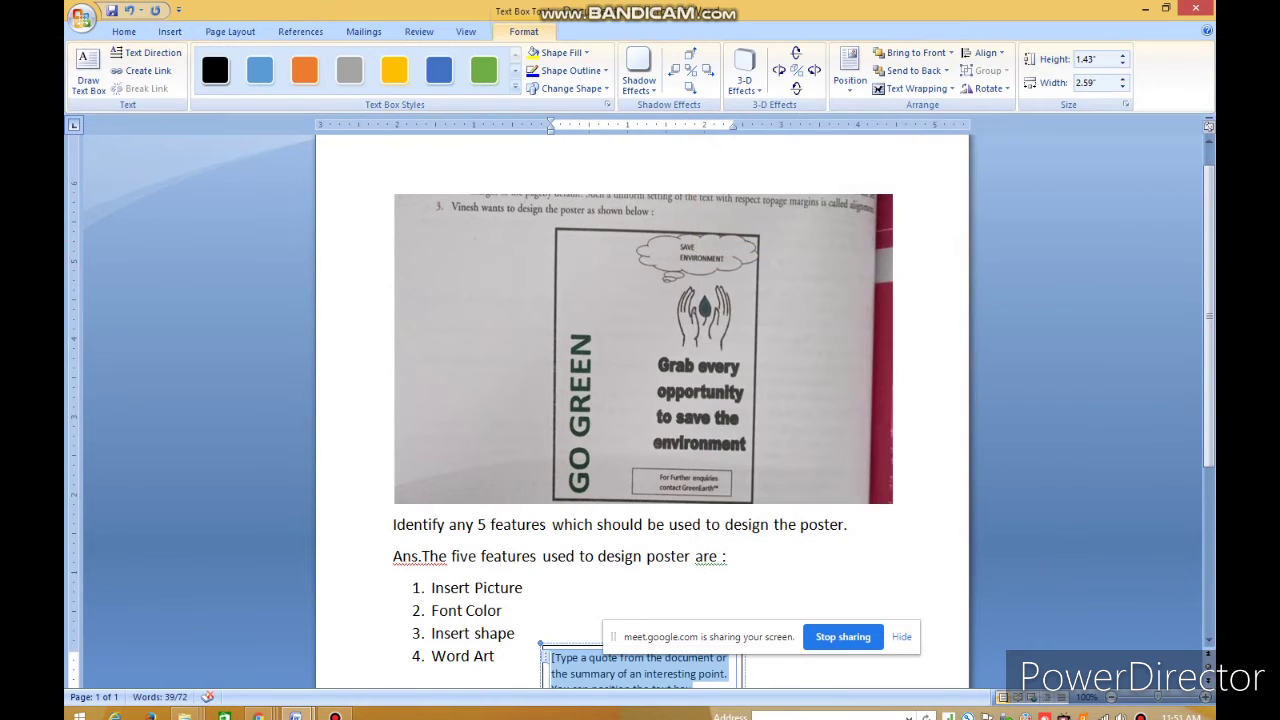
click(643, 348)
click(523, 588)
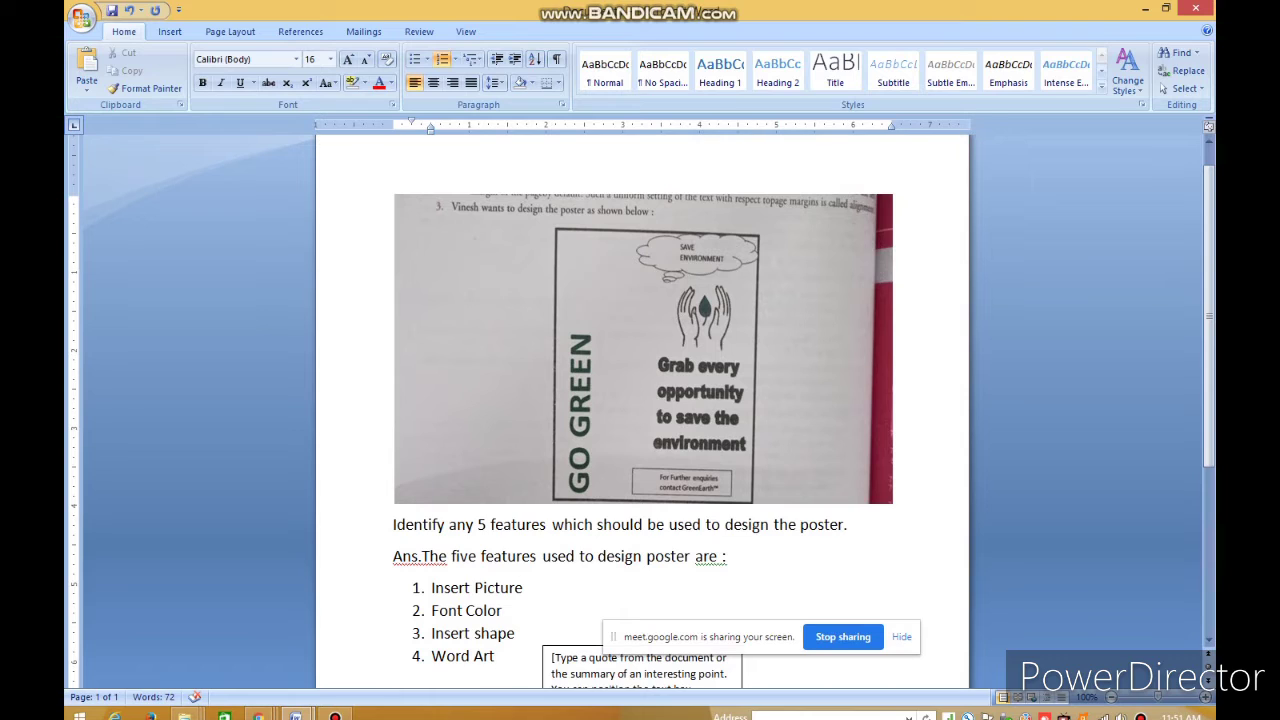
Add a fifth list item reading "5. Text box" after "Word Art"
key(Return)
text(5)
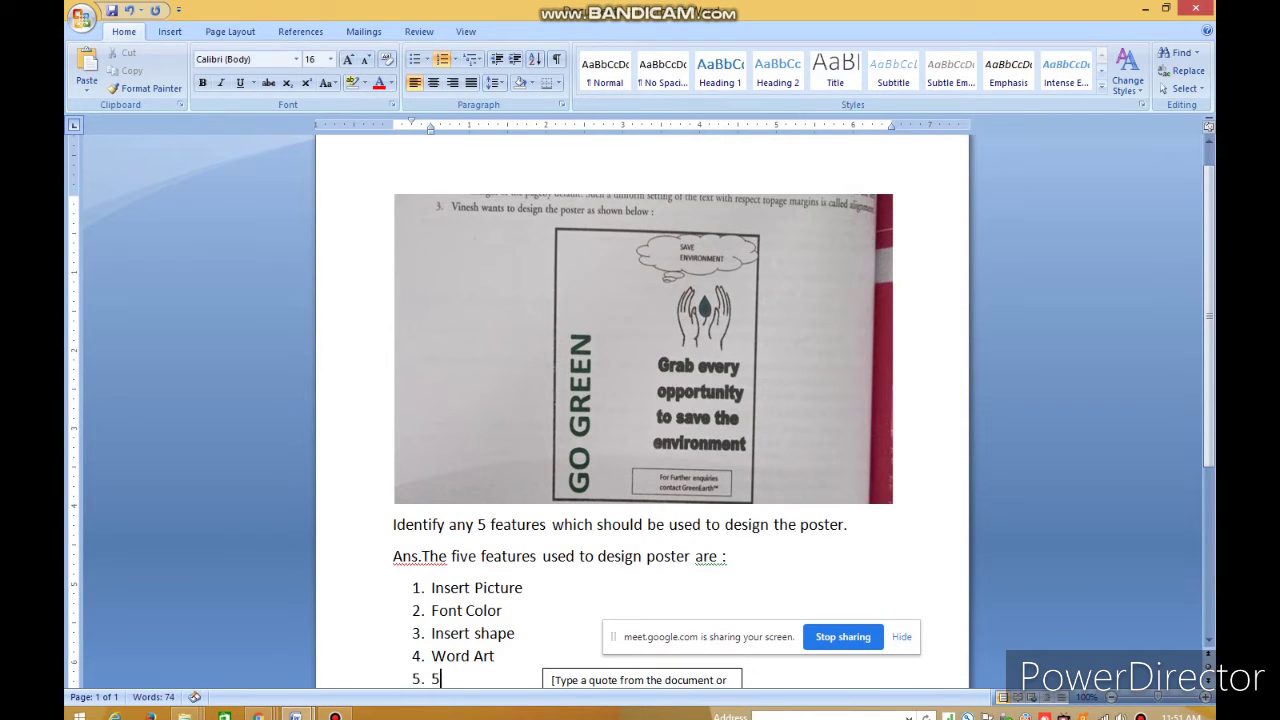
text(. Text box)
scroll(642, 410, down, 1)
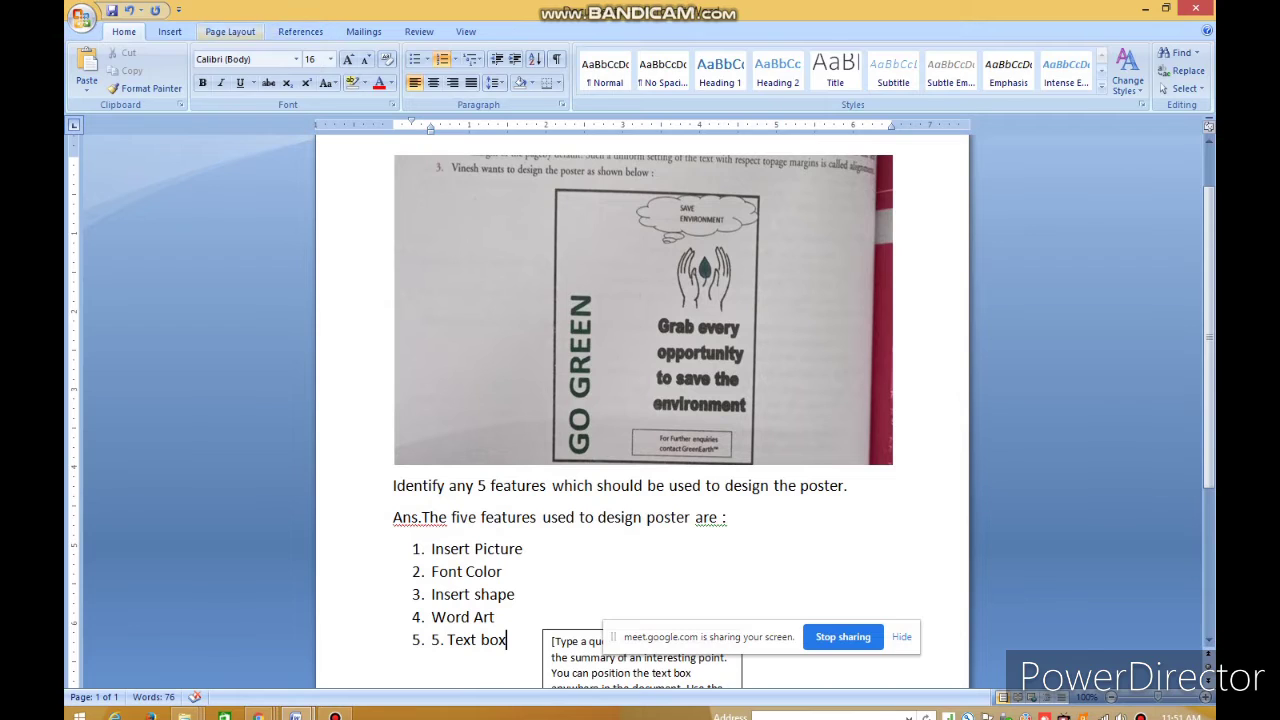
Display the page layout commands
click(229, 31)
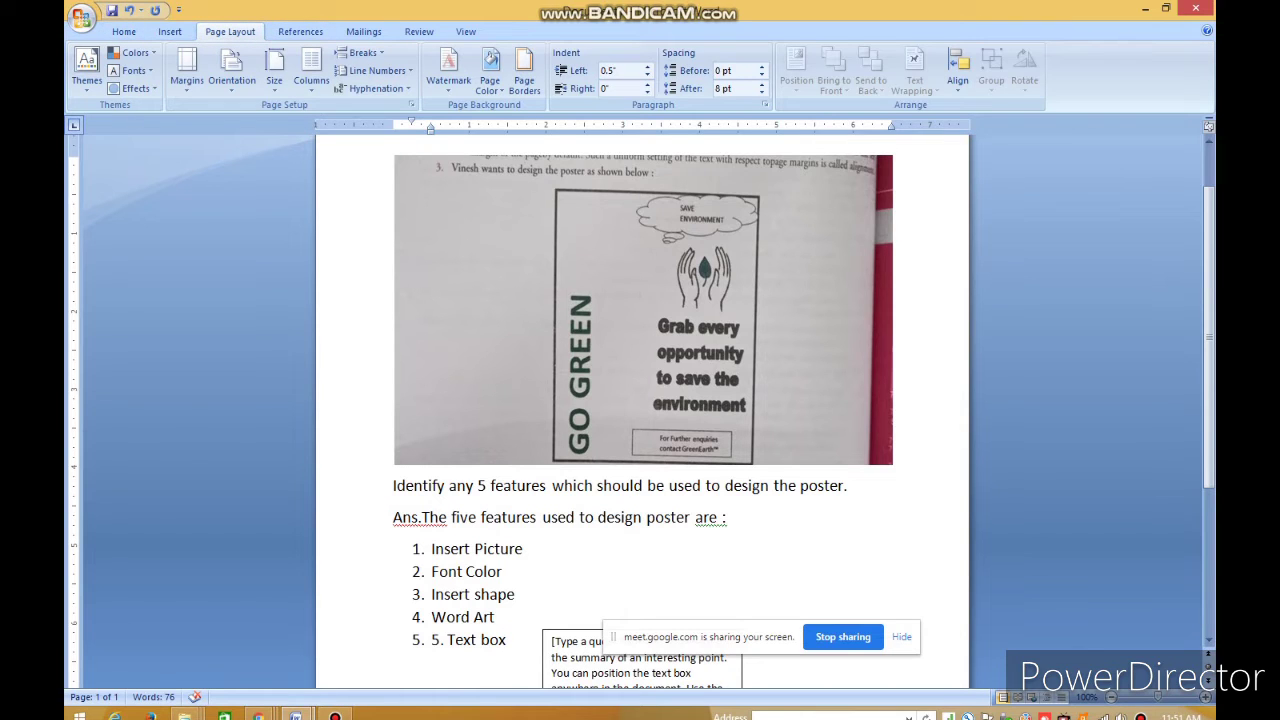